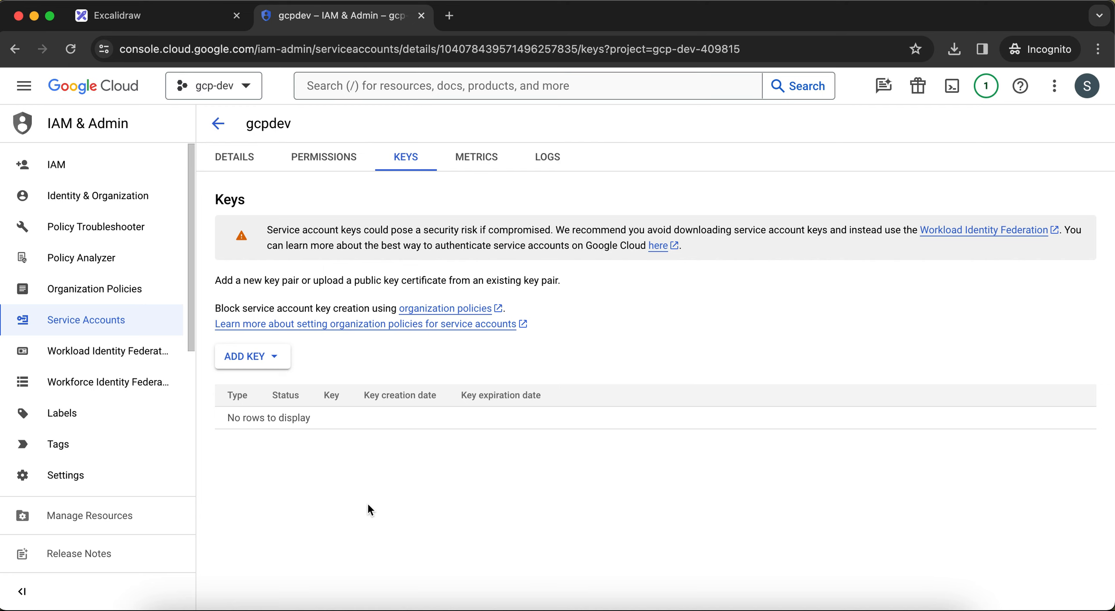
- Review the roles assigned to the gcpdev service account in the project's IAM permissions, leaving its access unedited
click(101, 322)
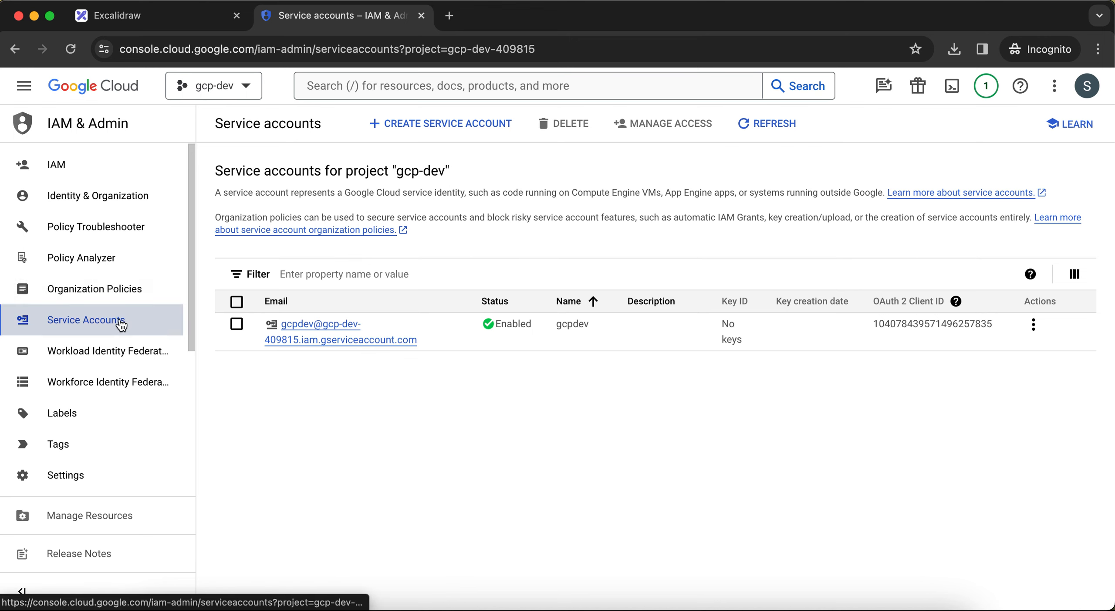
click(89, 174)
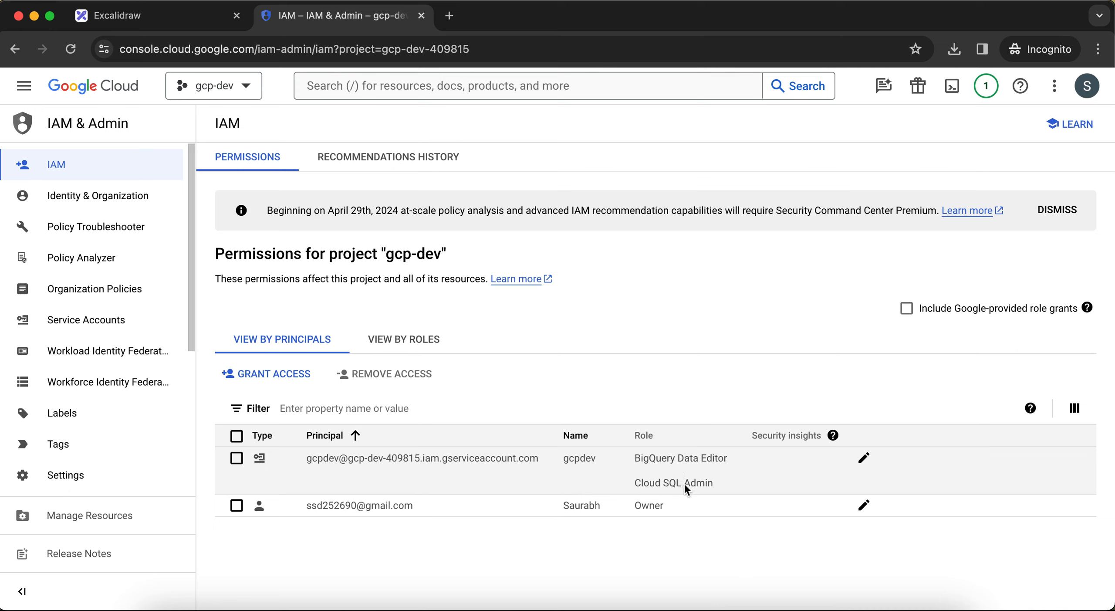
click(863, 458)
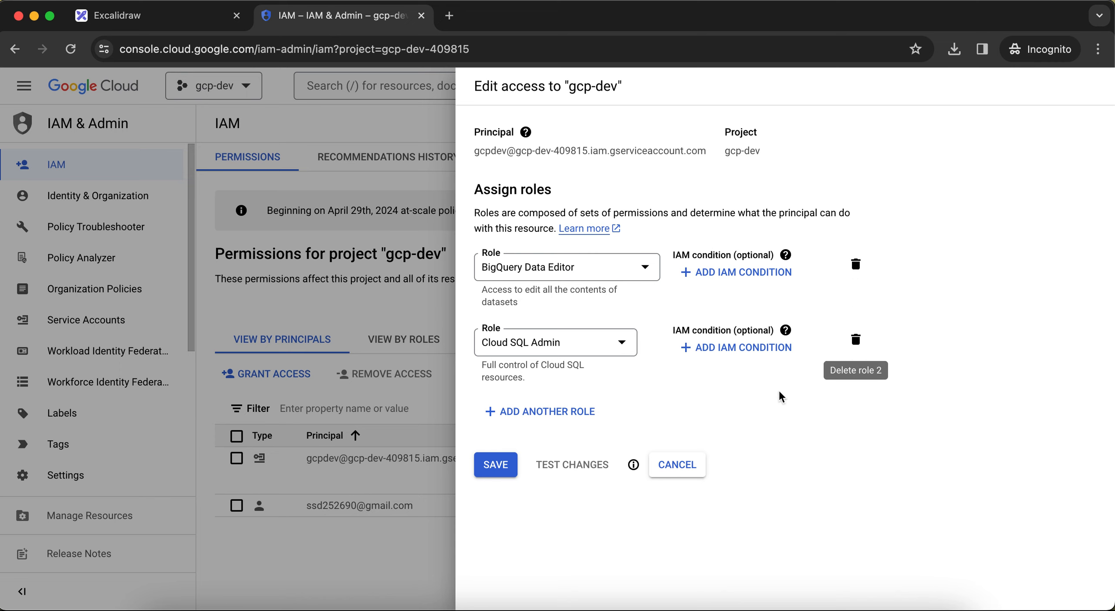
click(671, 466)
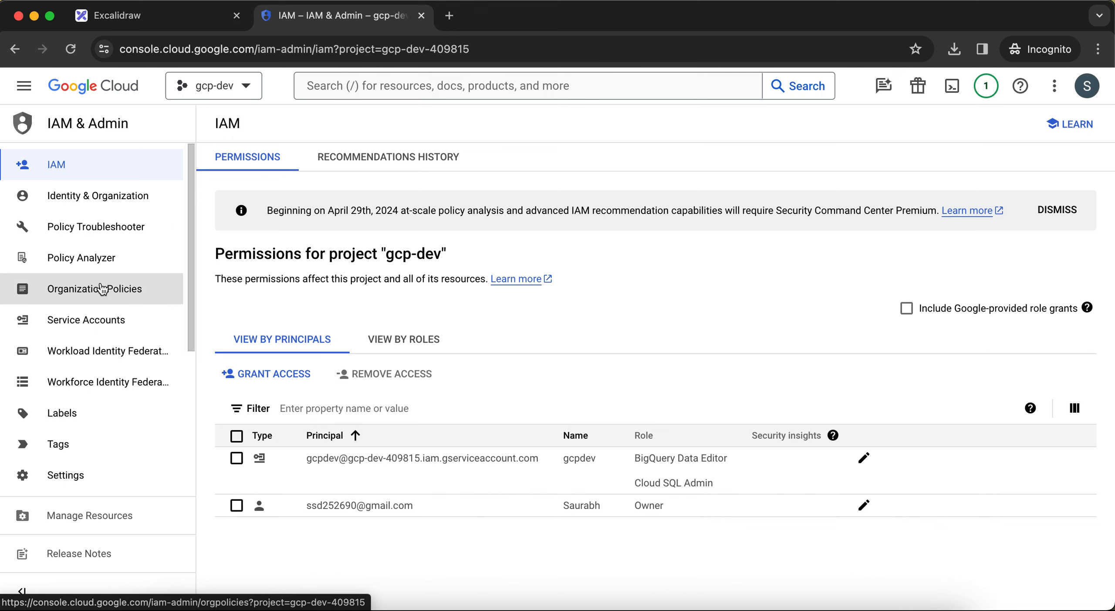
- Open key management for the gcpdev service account from the project's service accounts list
click(139, 324)
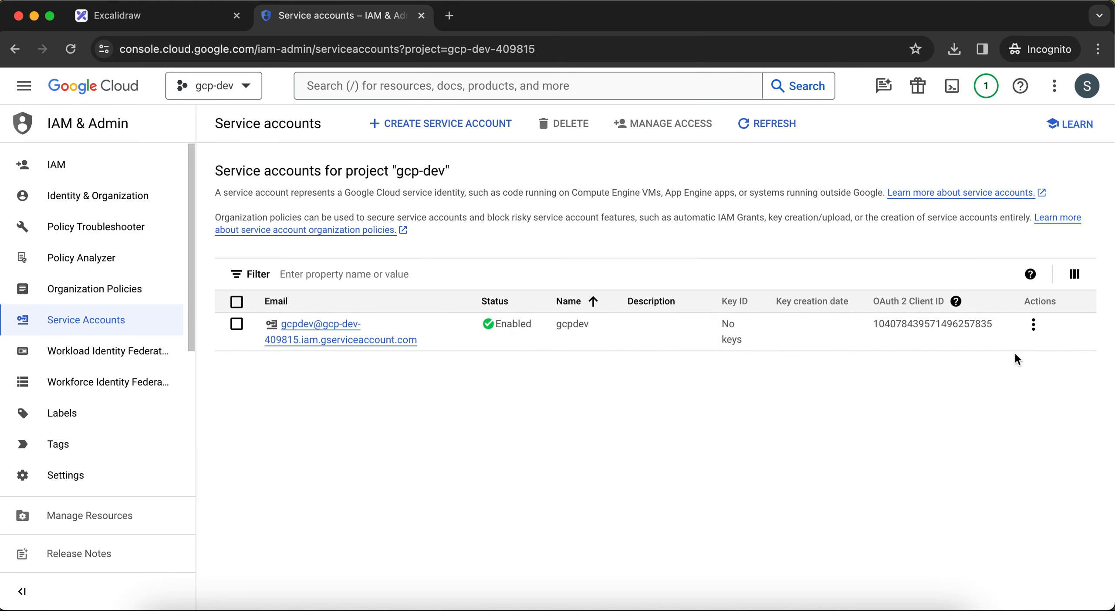
click(1033, 325)
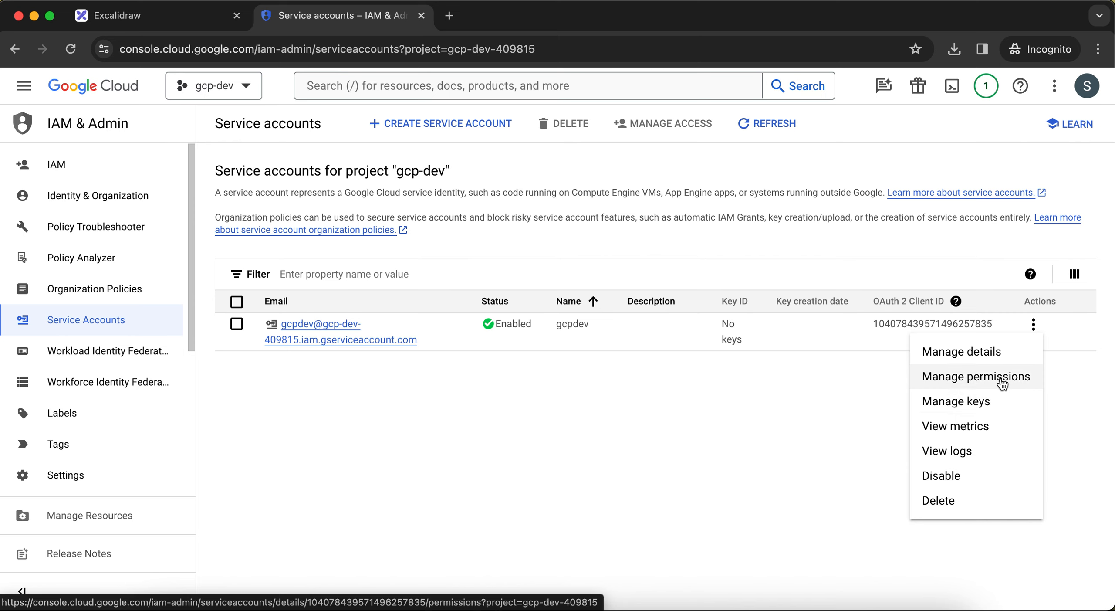
click(960, 406)
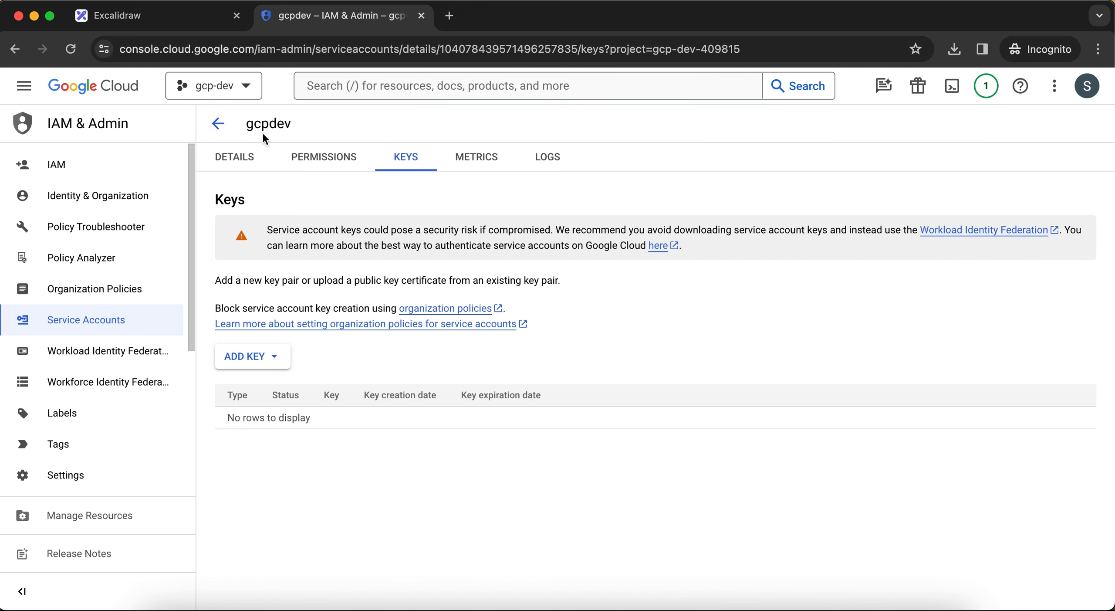
- View the gcpdev service account's details and permissions, and return to its keys
click(241, 160)
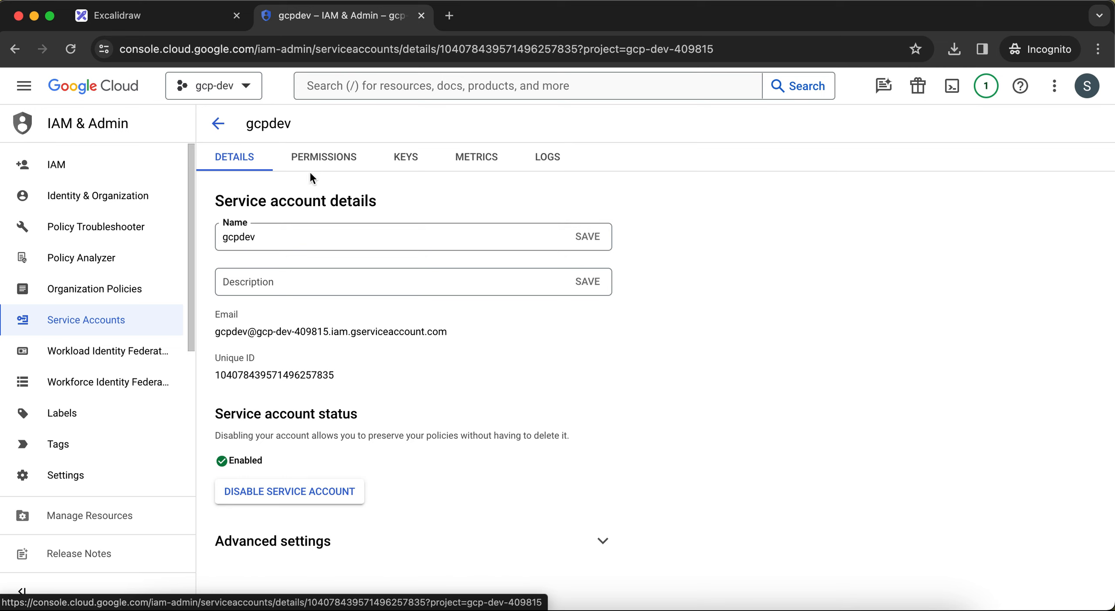
click(327, 160)
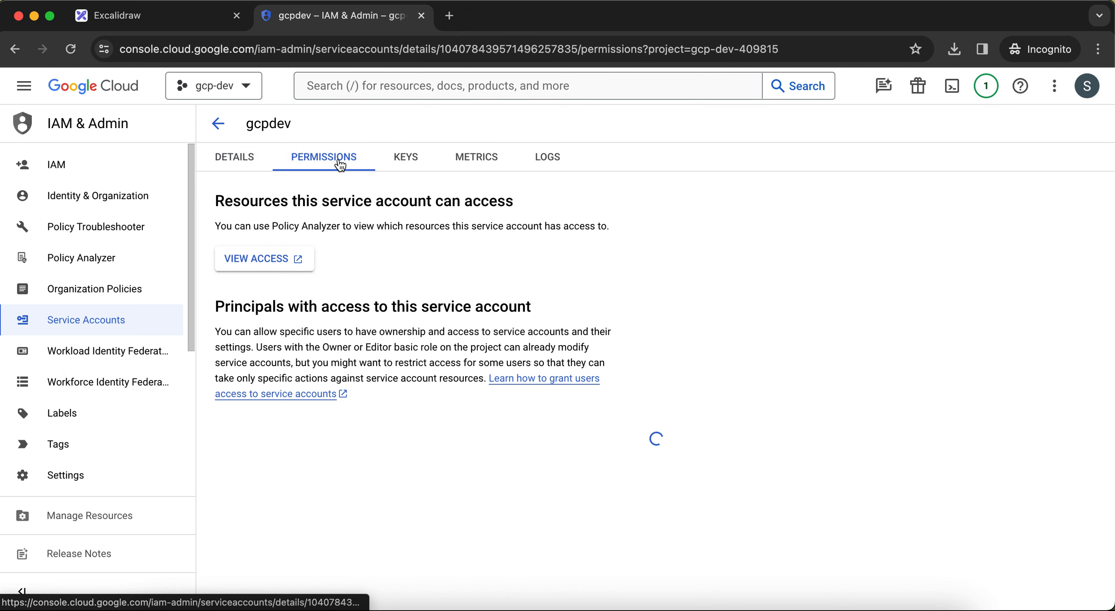
click(401, 162)
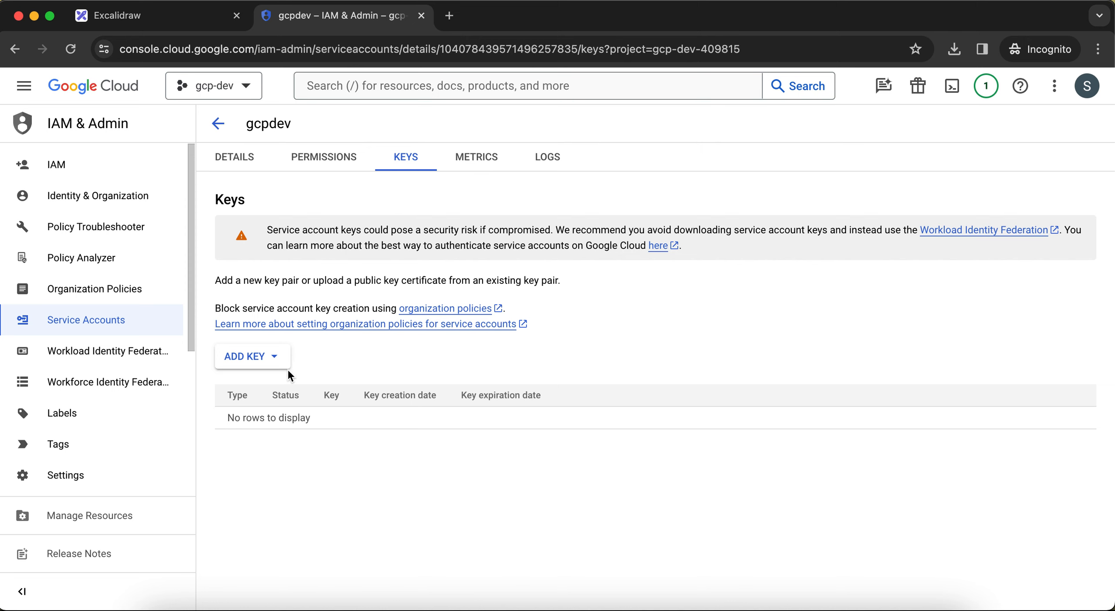
- Create a new JSON private key for the gcpdev service account, cancel saving the file and dismiss the notice
click(273, 360)
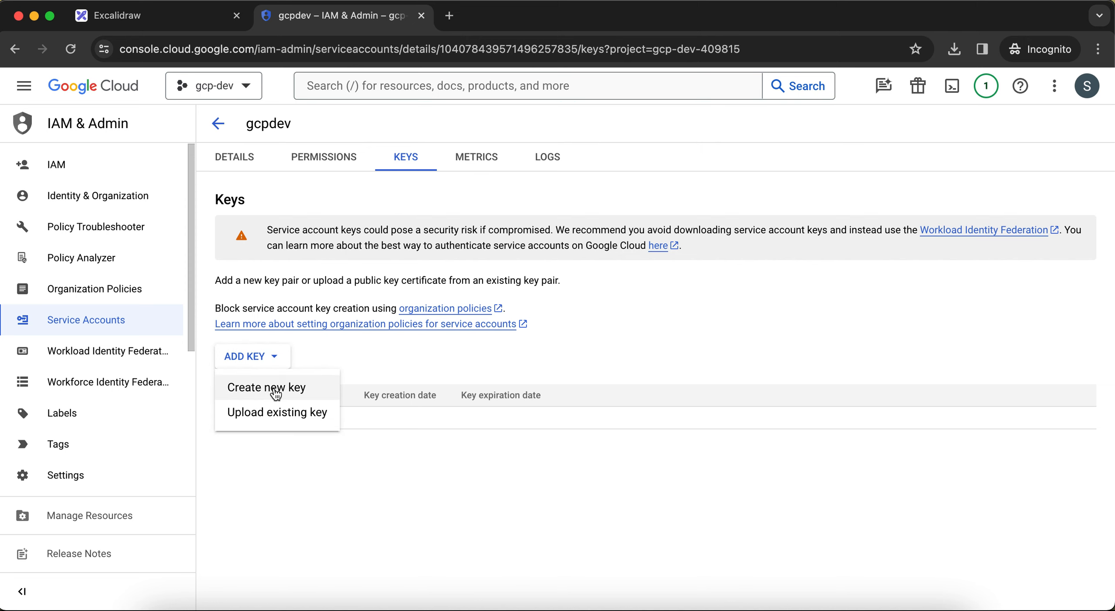
click(276, 393)
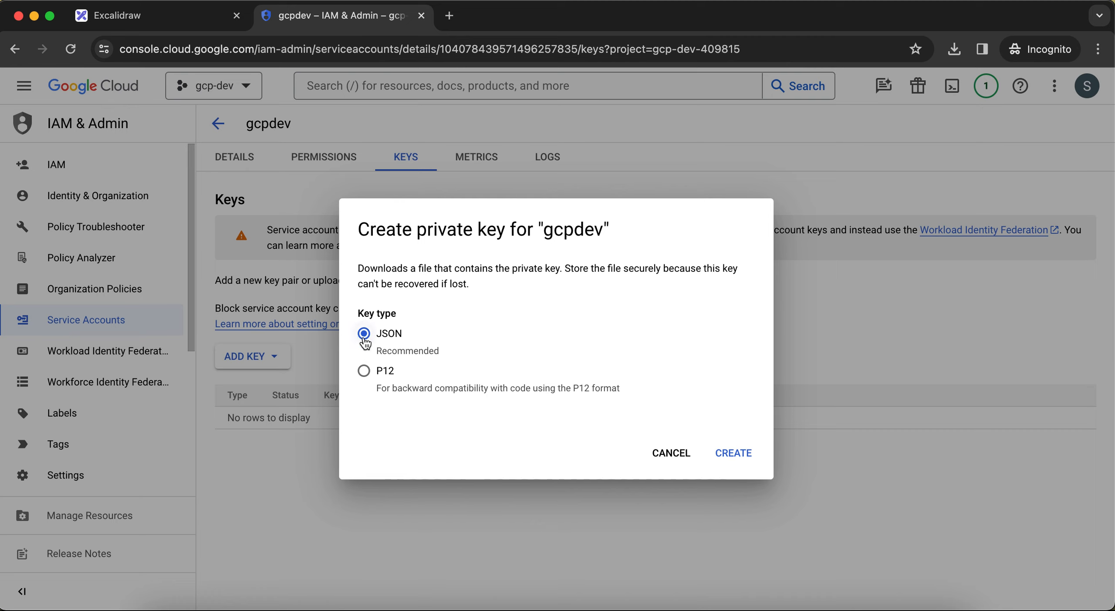
click(741, 455)
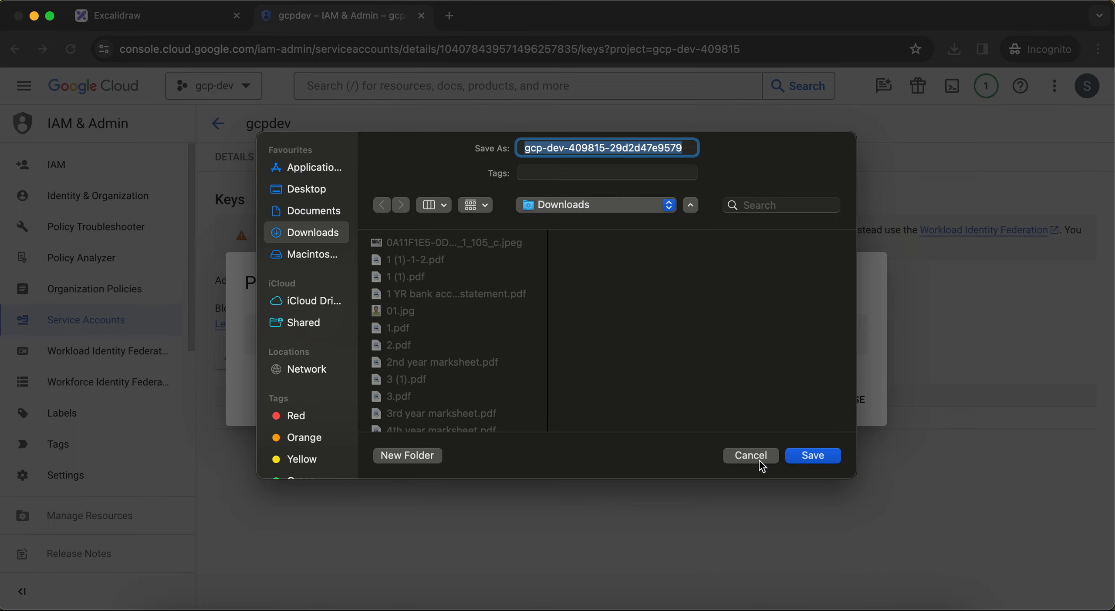
click(760, 461)
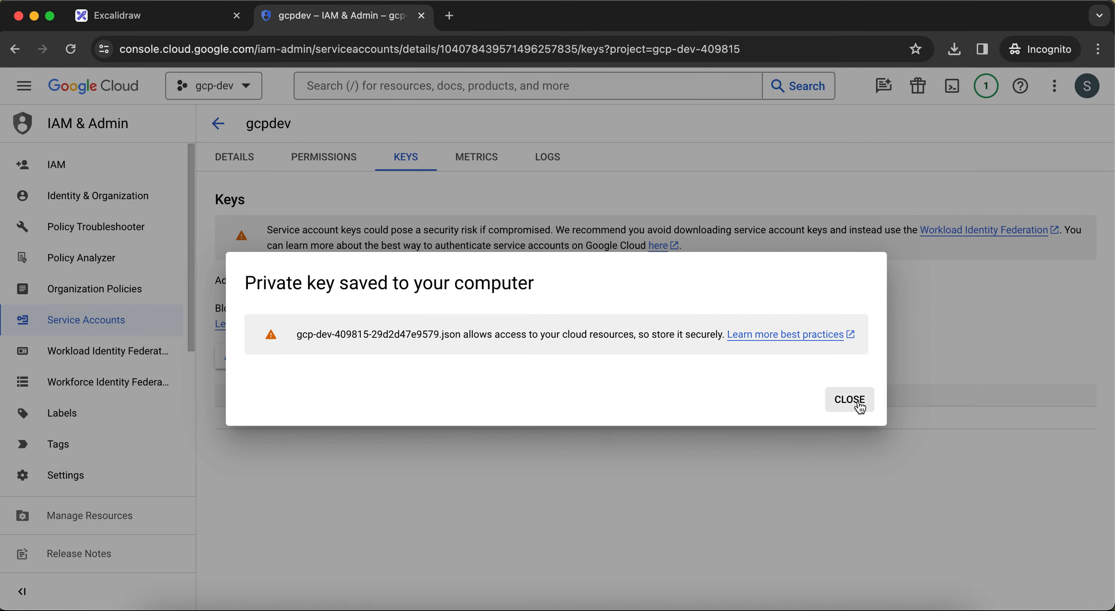
click(849, 399)
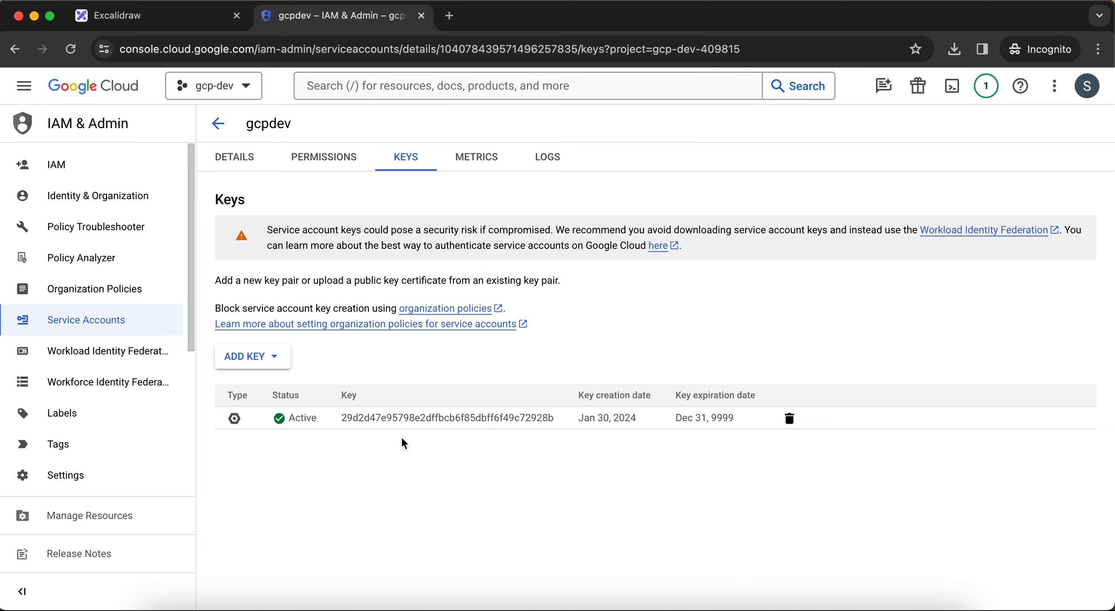
- Highlight the new key's ID in the keys list, and examine the type and private_key_id entries of the JSON key file in Sublime Text
double_click(379, 418)
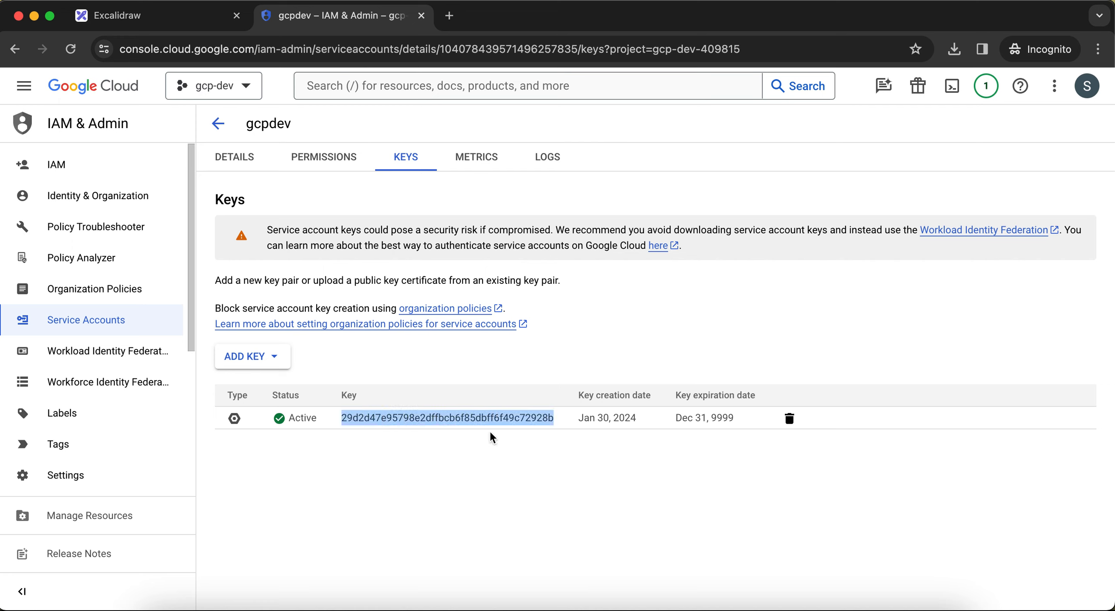
click(525, 445)
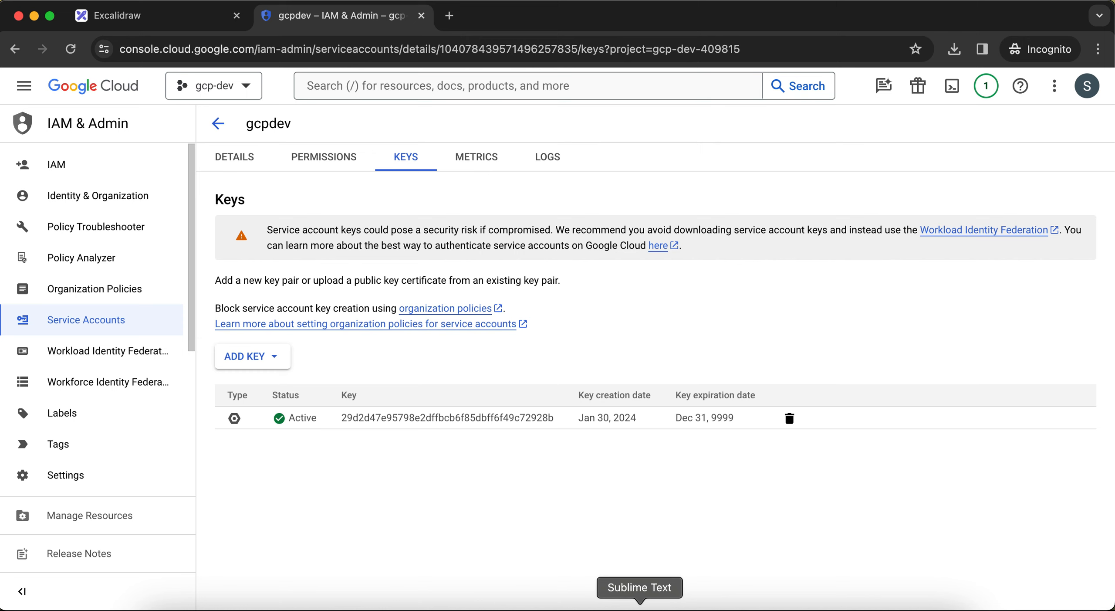
click(639, 608)
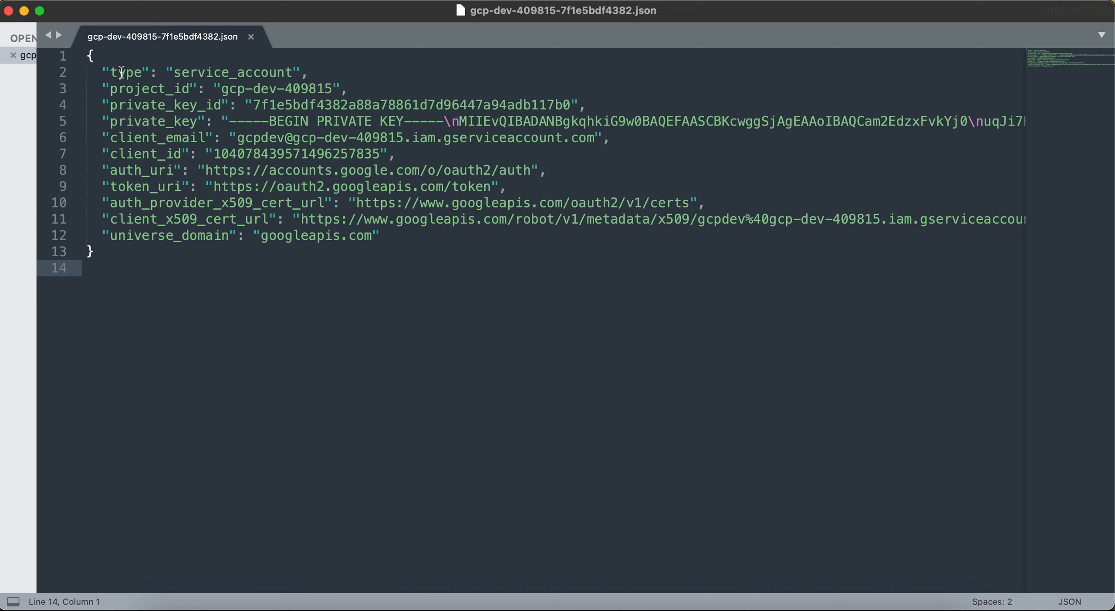
click(213, 72)
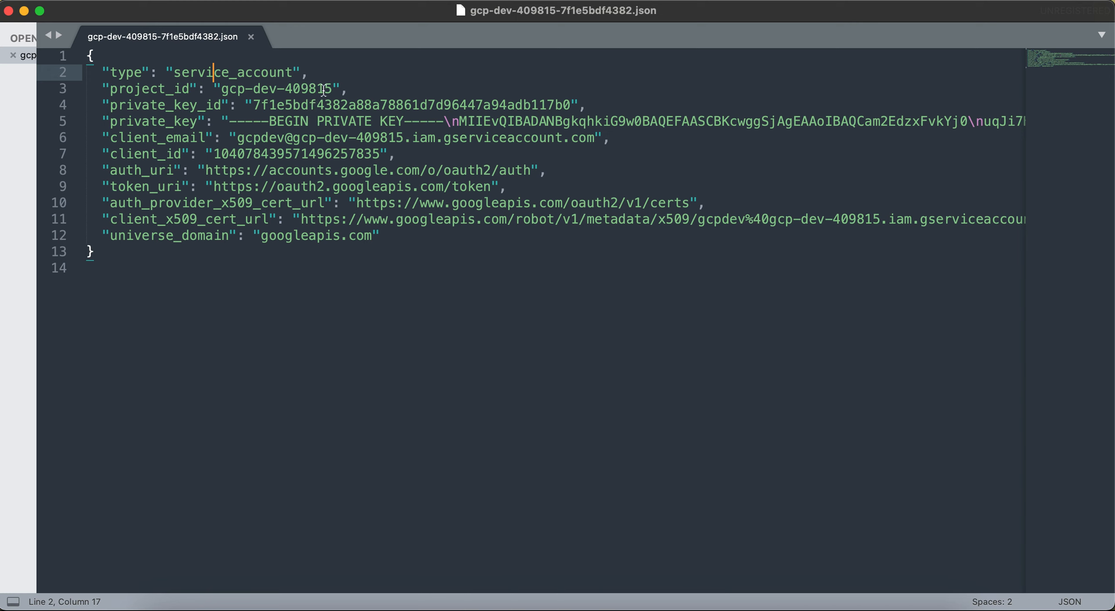
click(166, 105)
double_click(310, 99)
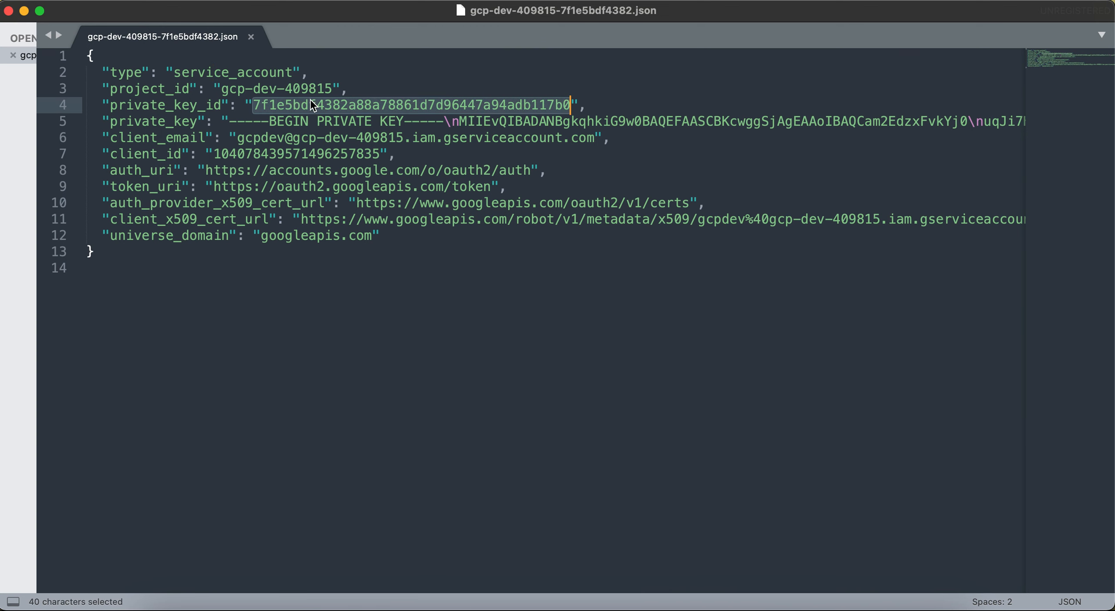
key(super+Tab)
key(super+Tab)
- Examine the private_key entry of the JSON key file from its beginning to its end
click(229, 121)
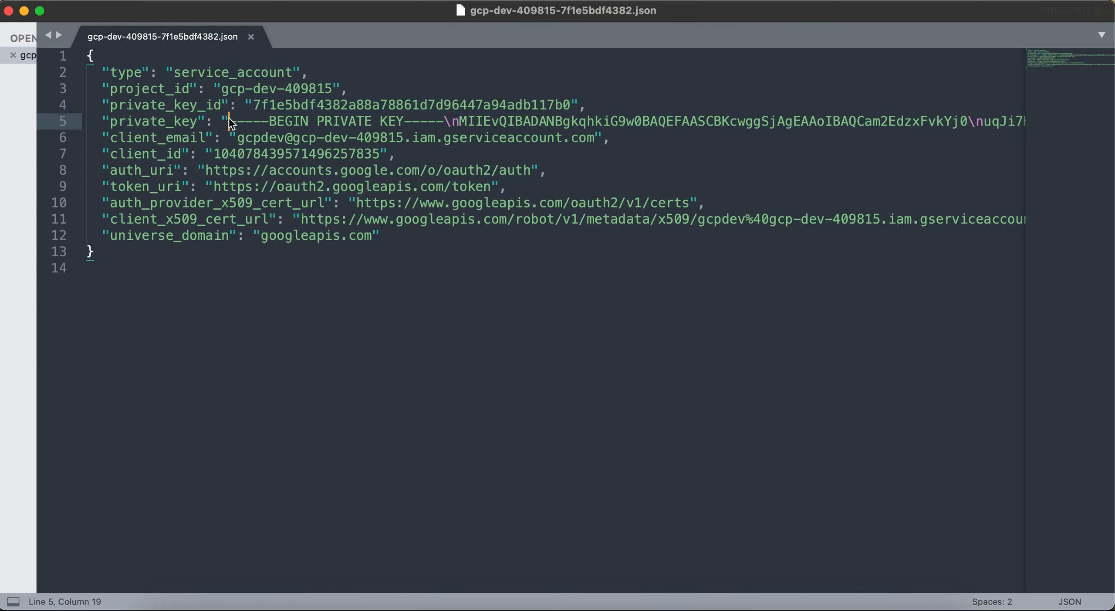
key(super+Right)
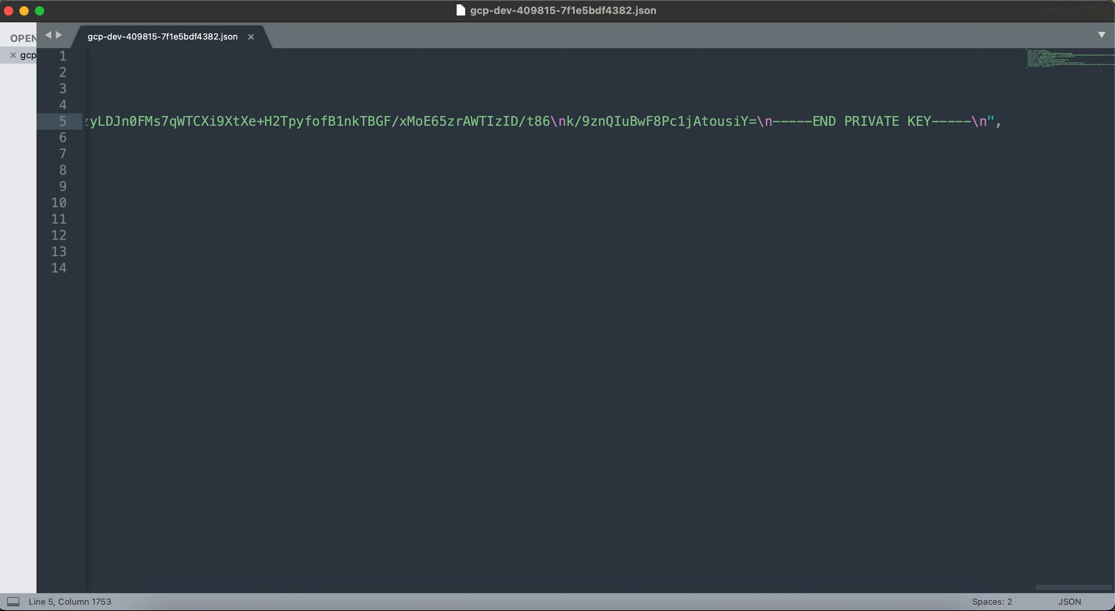
key(super+Left)
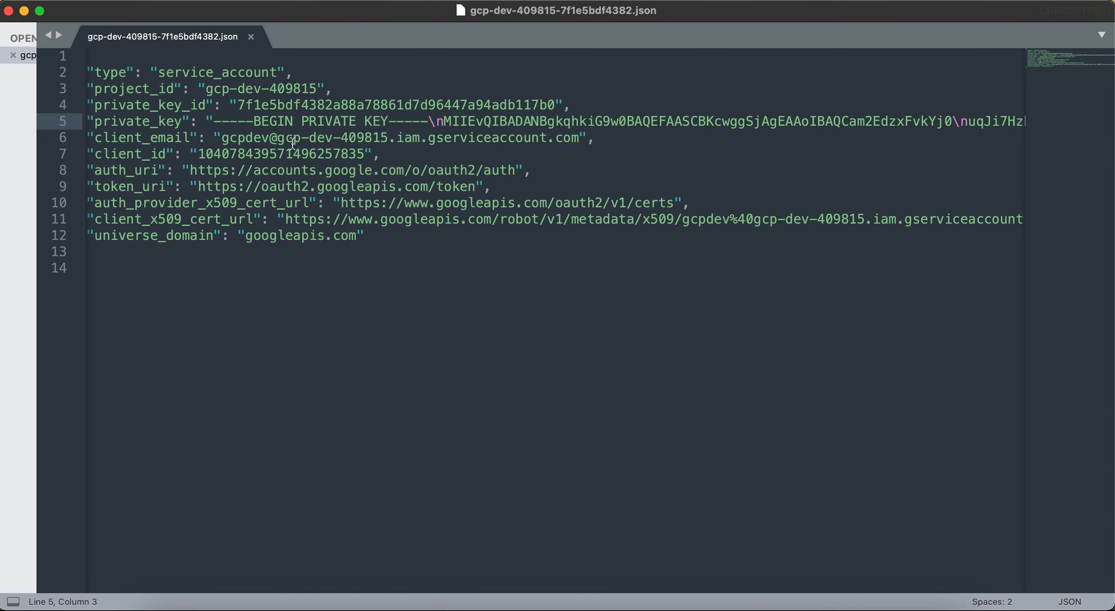
click(223, 263)
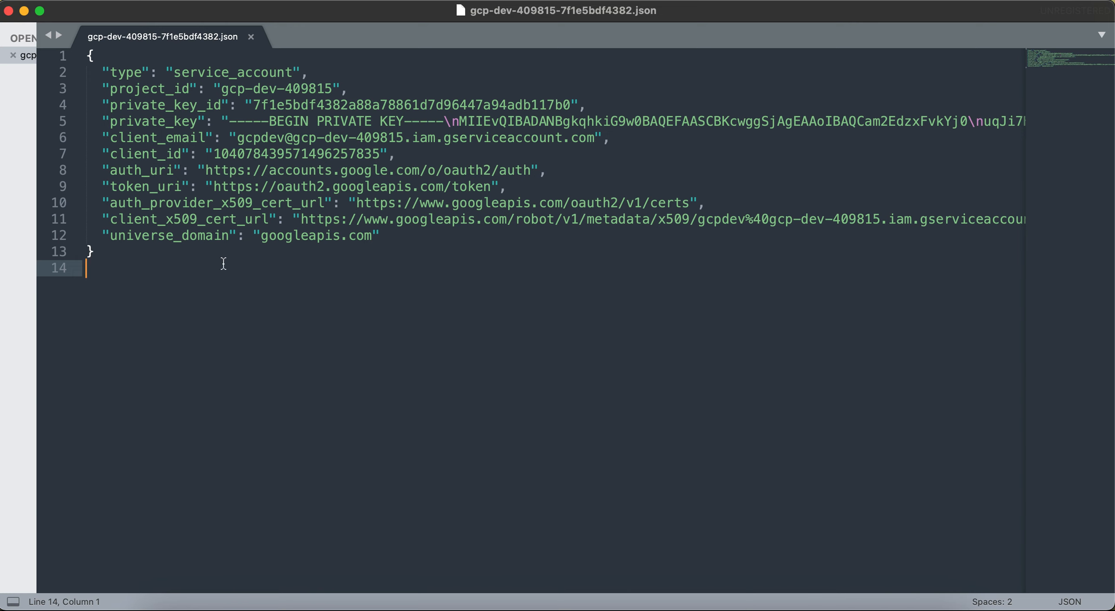
- Switch back to the Google Cloud console and review gcpdev's permissions and details and the project's IAM principals
key(super+Tab)
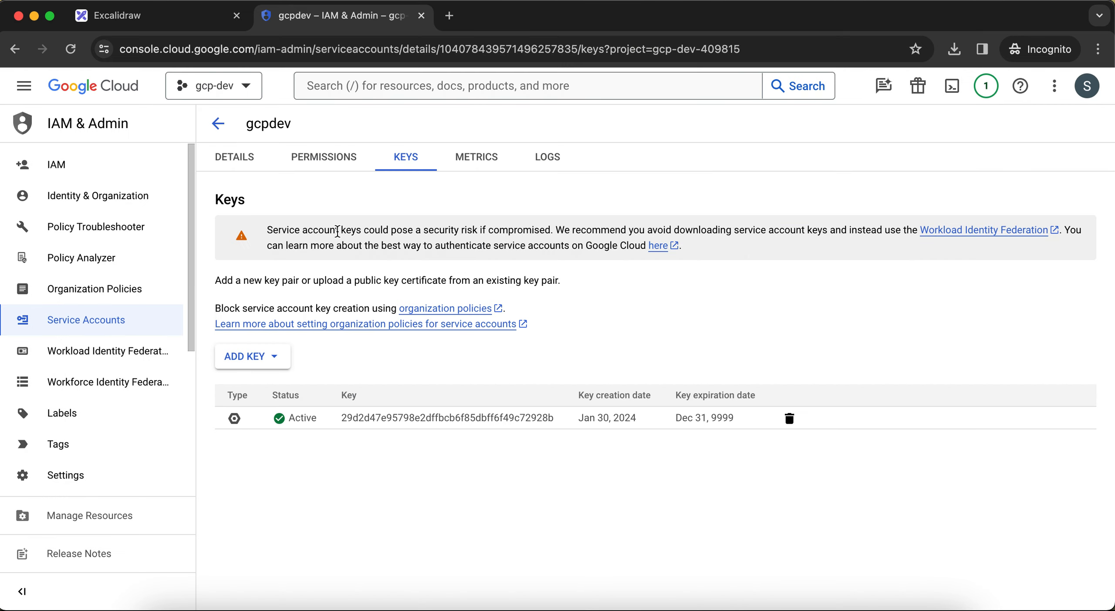
click(347, 166)
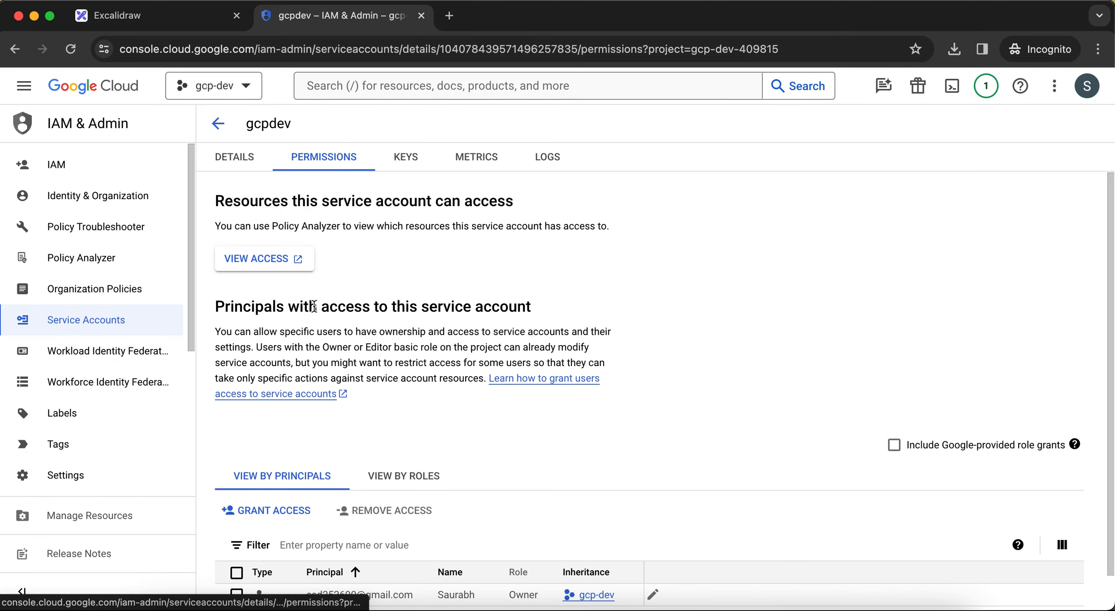
click(235, 157)
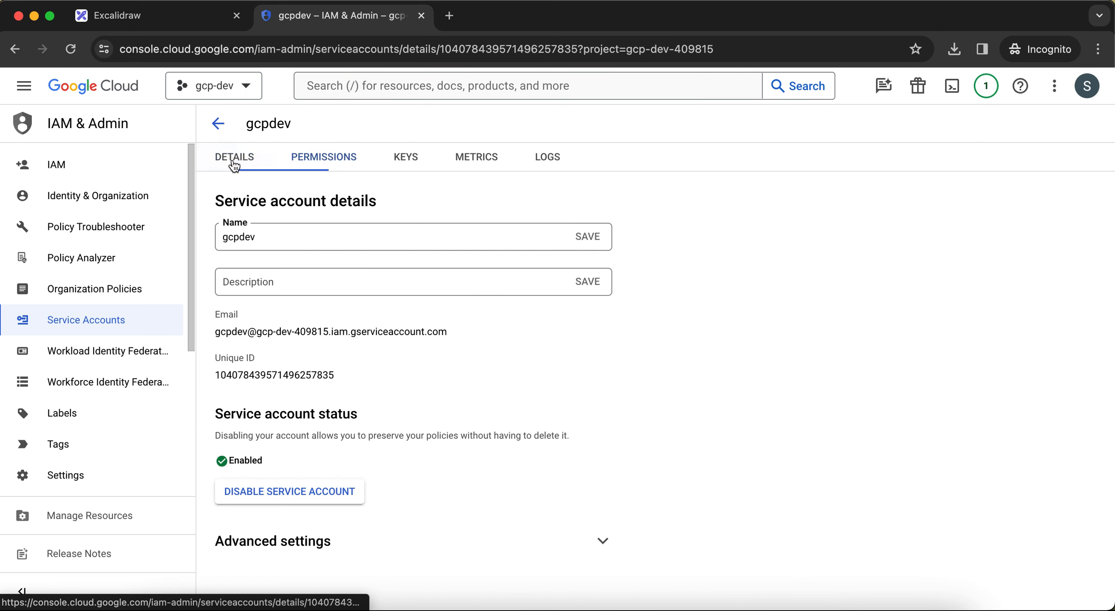
click(104, 173)
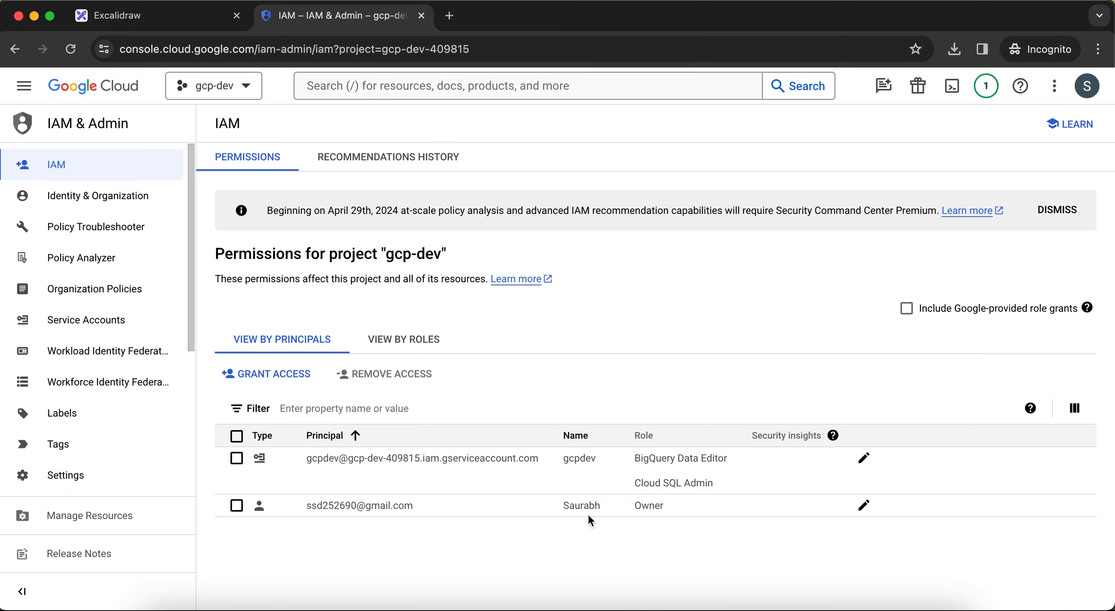
- Reopen the gcpdev service account's keys and check the JSON key file in Sublime Text again before returning to the console
click(114, 323)
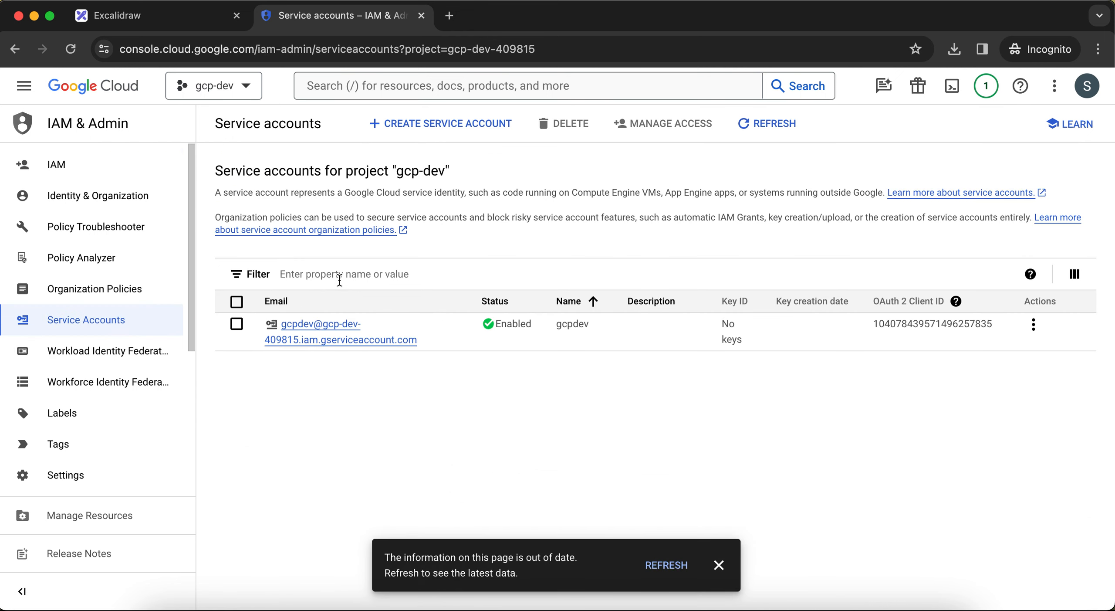
click(1035, 327)
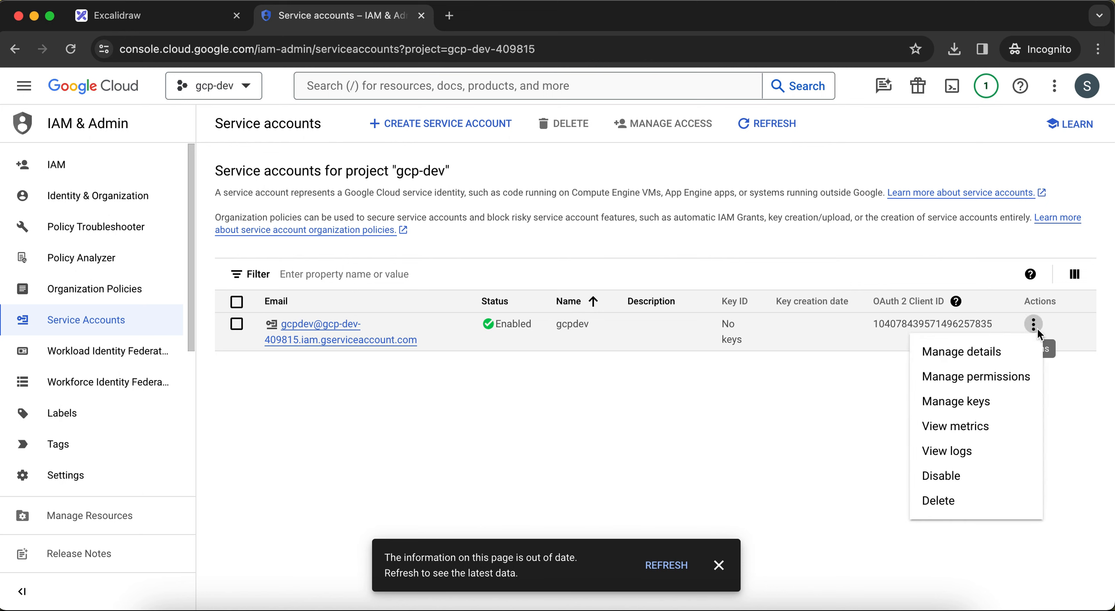
click(983, 403)
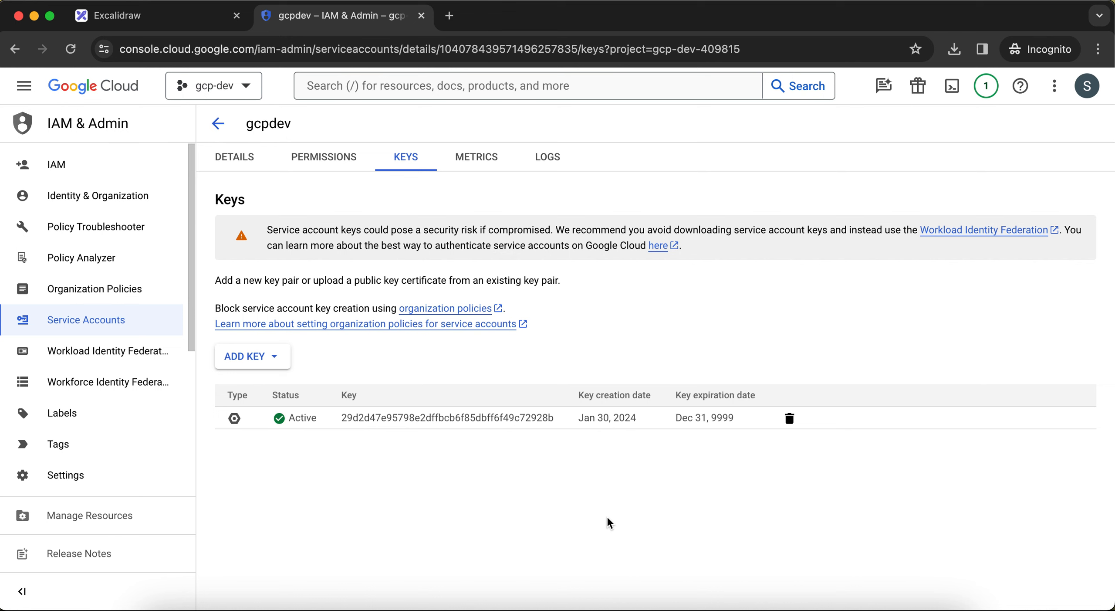
click(618, 583)
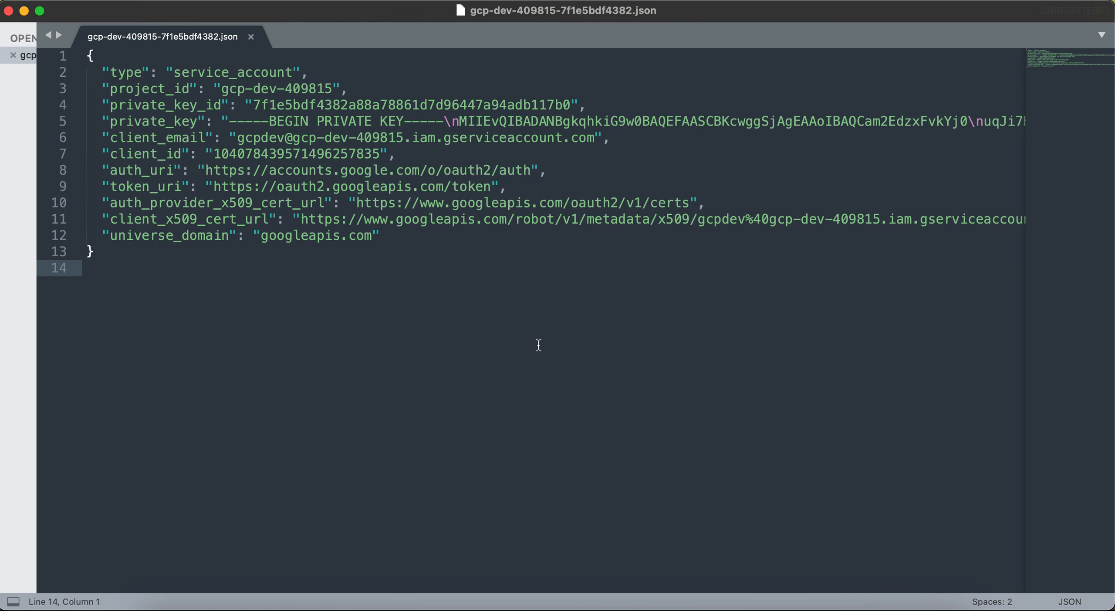
key(super+Tab)
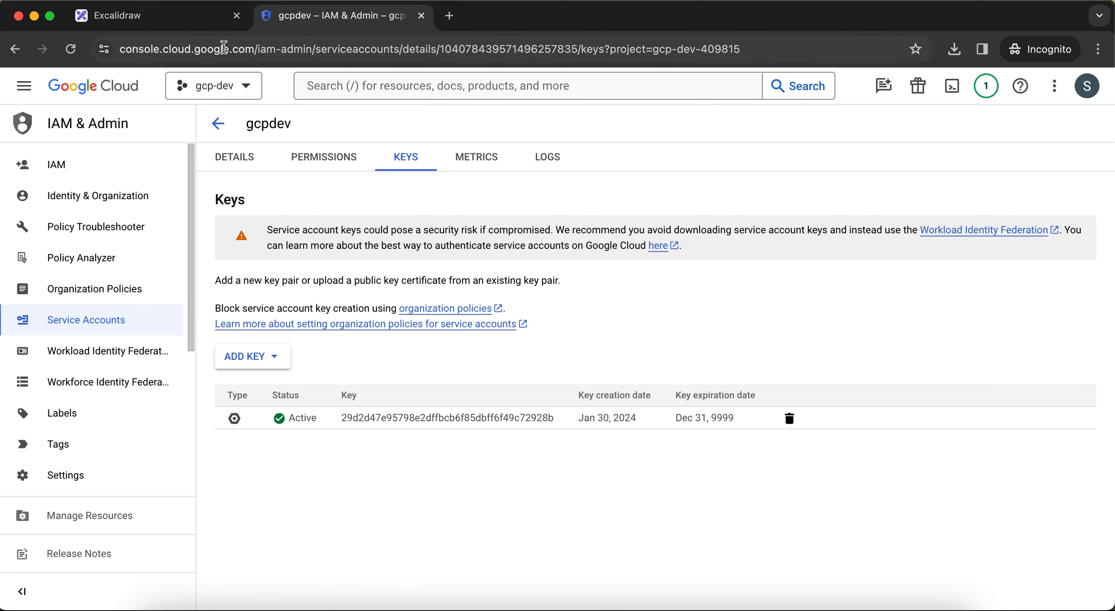
- Switch to the Excalidraw diagram and delete all of its existing elements to clear the canvas
click(194, 20)
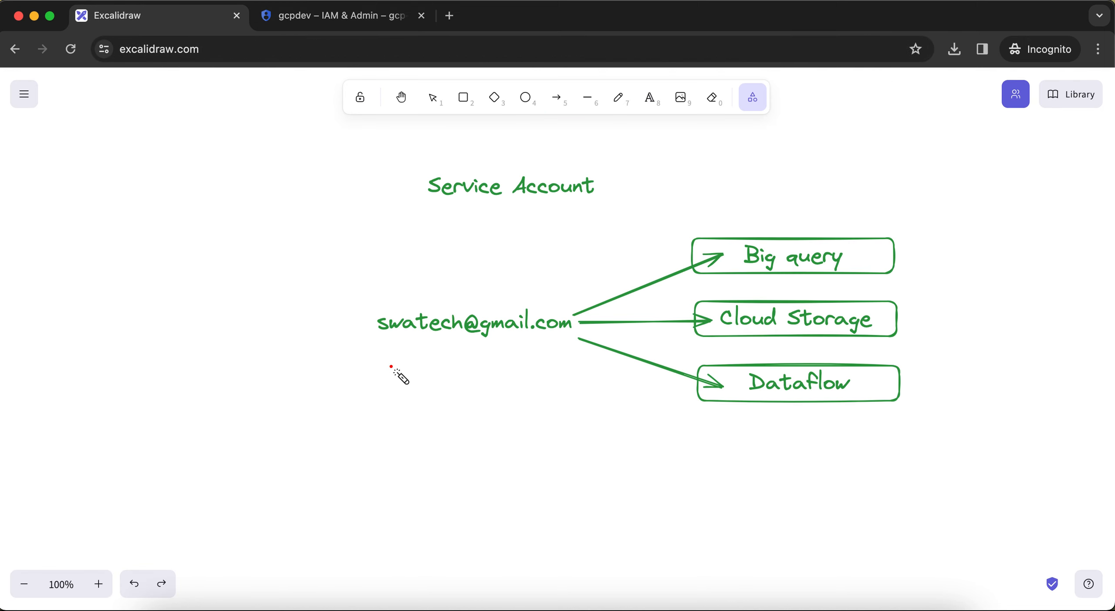
key(super+a)
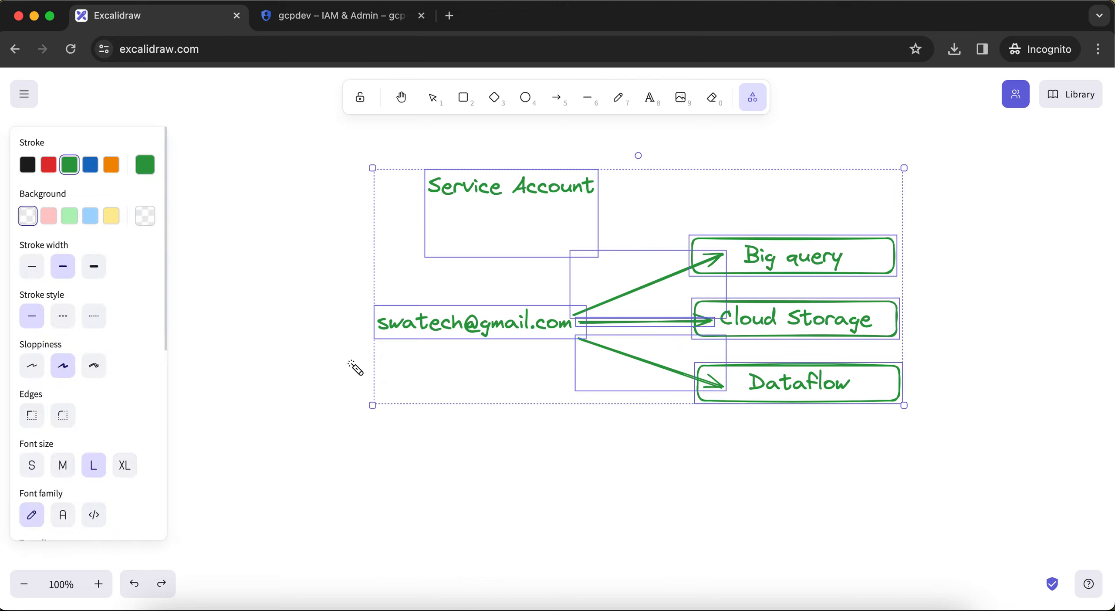
key(BackSpace)
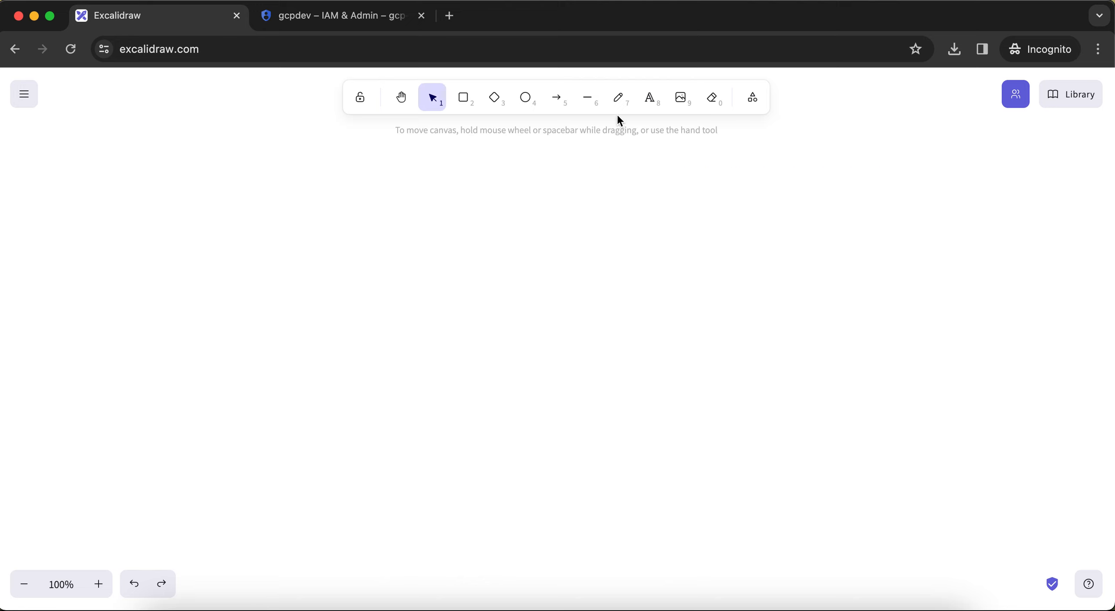
- Draw a wide rounded rectangle in the upper middle of the canvas and label it "Python"
click(463, 98)
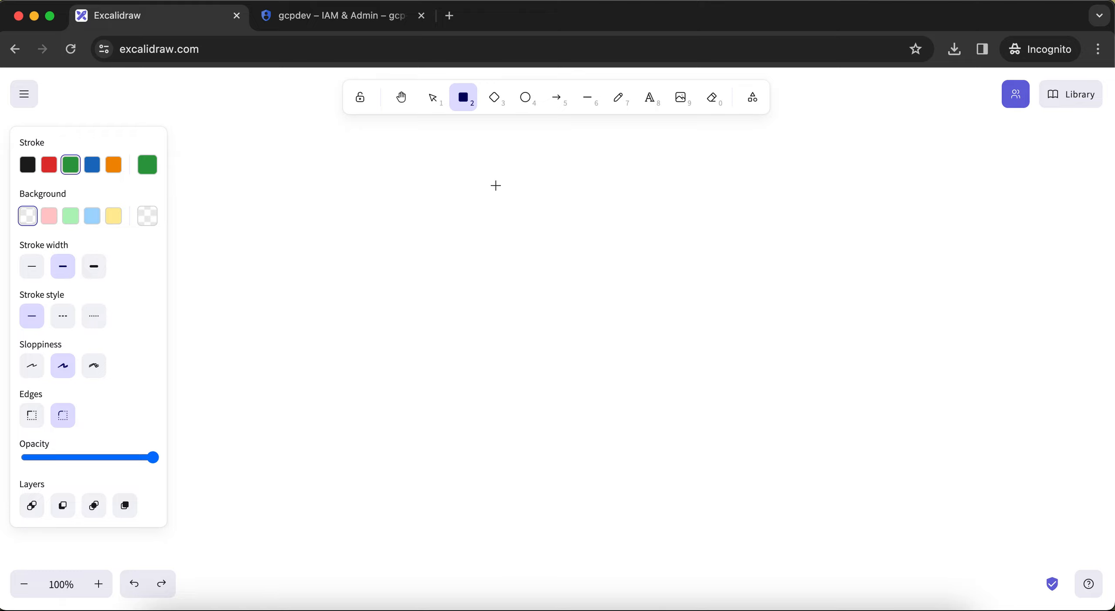
drag(495, 186, 710, 232)
double_click(566, 199)
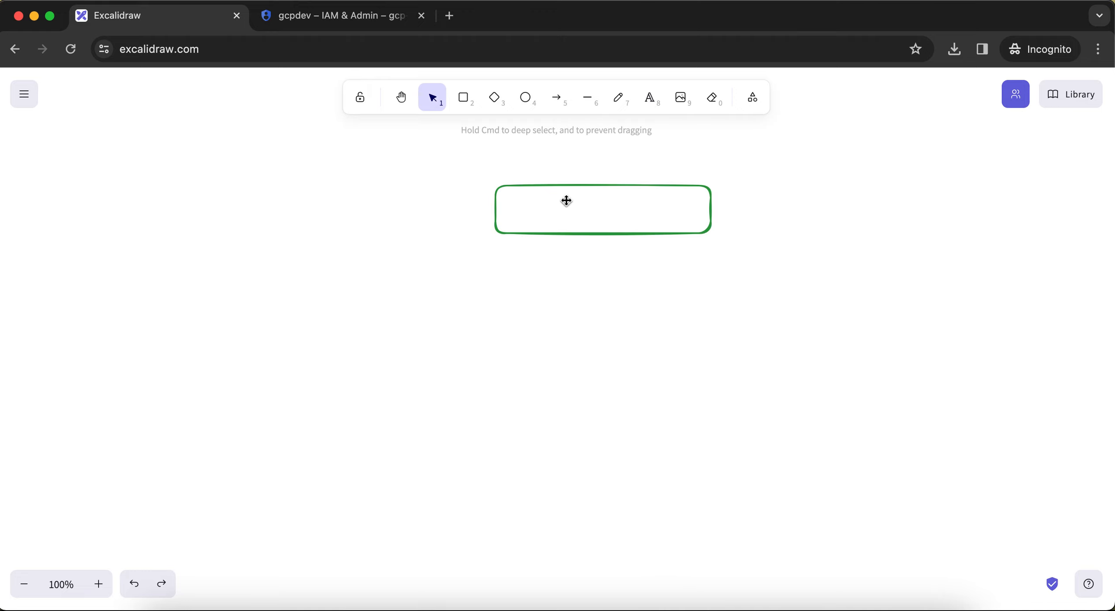
text(Python)
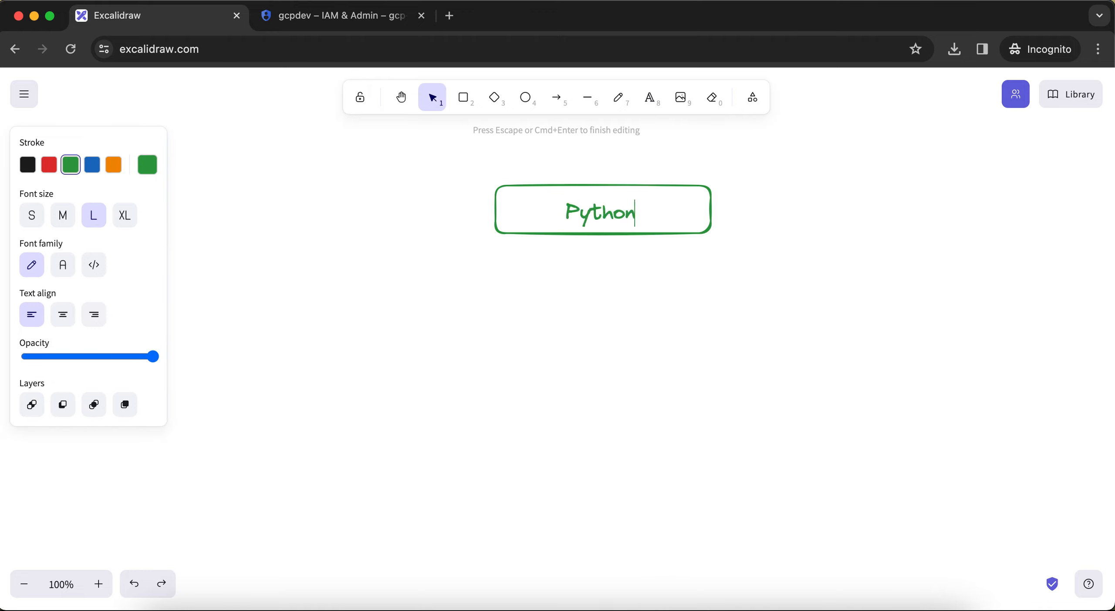
click(492, 302)
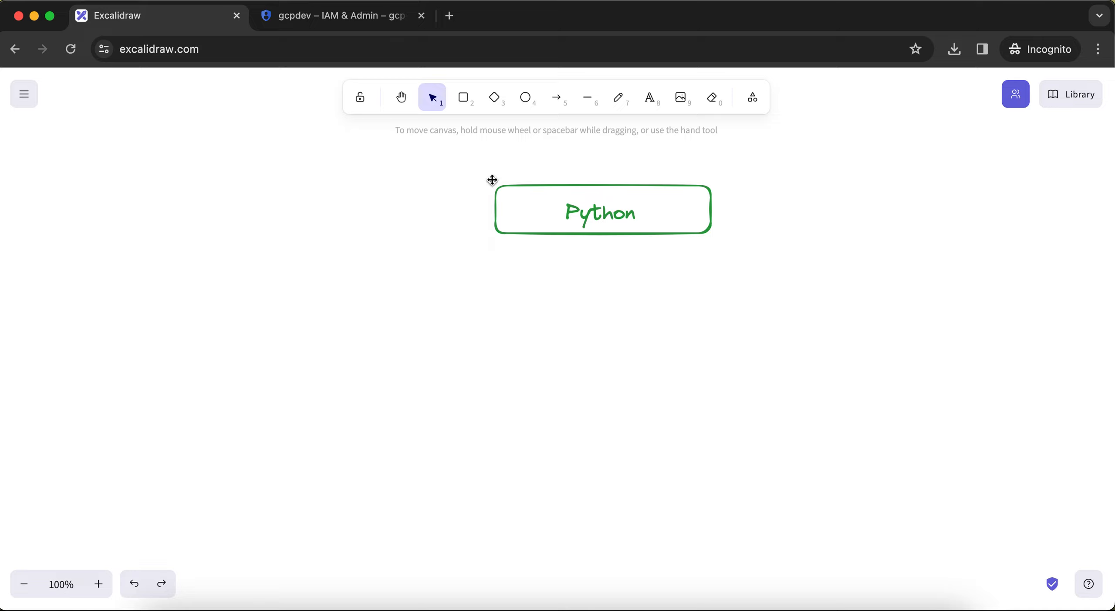
- Draw a second rounded rectangle well below the Python box and label it "GCP products"
click(464, 99)
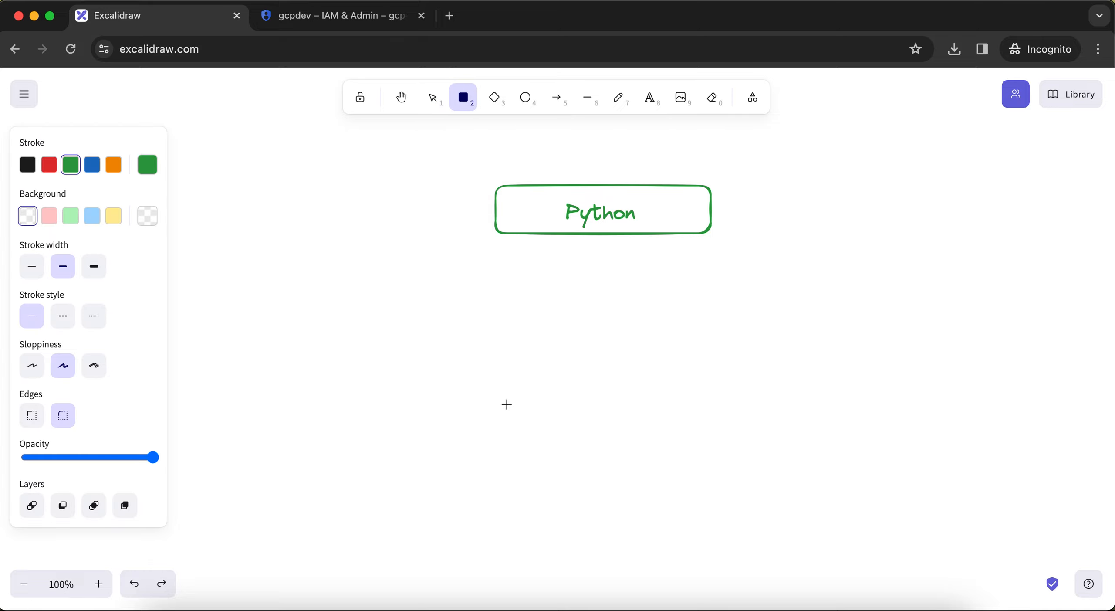
drag(506, 403, 551, 428)
drag(675, 477, 746, 459)
double_click(525, 422)
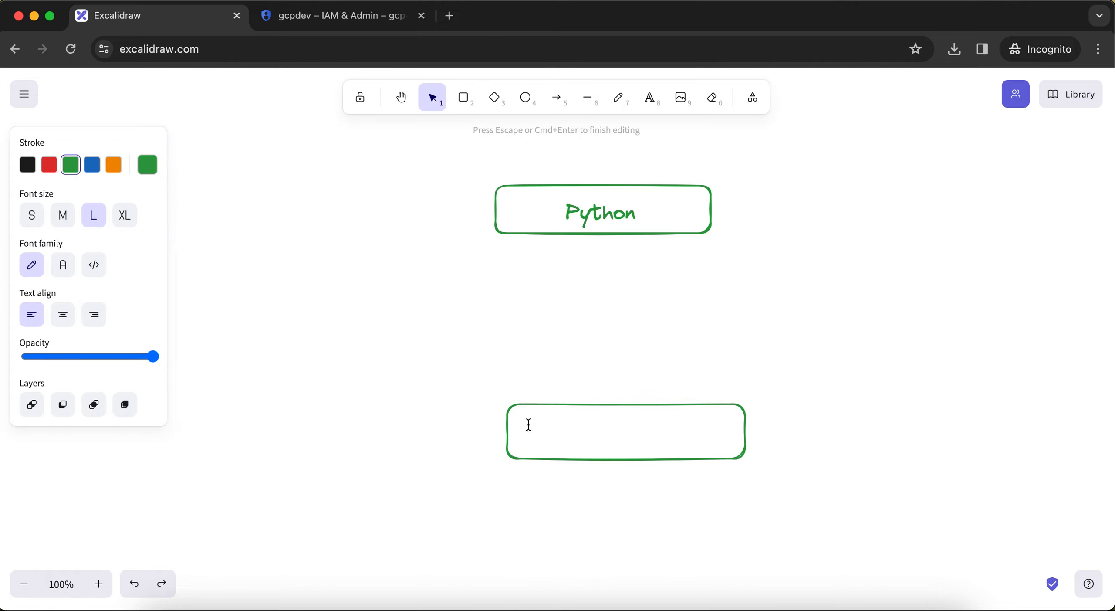
text(GCP res)
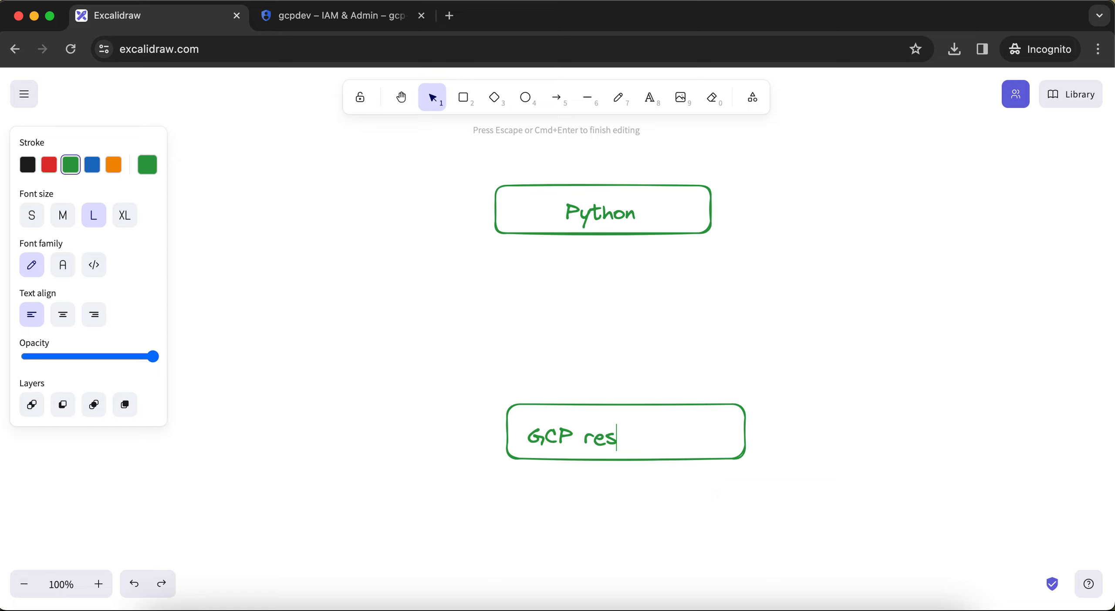
text(ources)
key(BackSpace)
key(BackSpace)
key(BackSpace)
key(BackSpace)
key(BackSpace)
key(BackSpace)
key(BackSpace)
key(BackSpace)
key(BackSpace)
text(products)
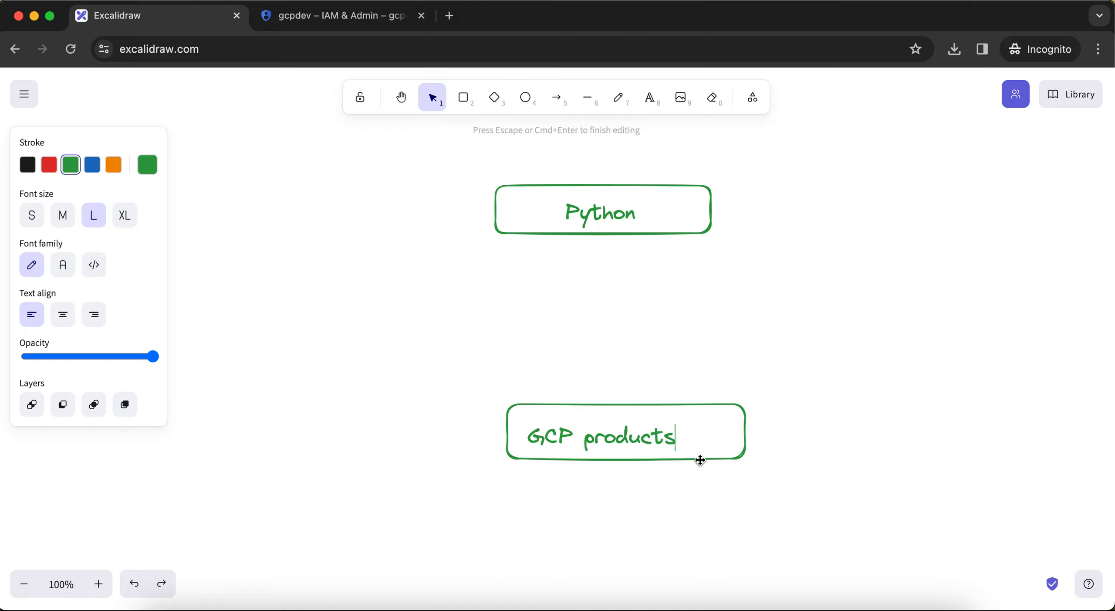
click(765, 488)
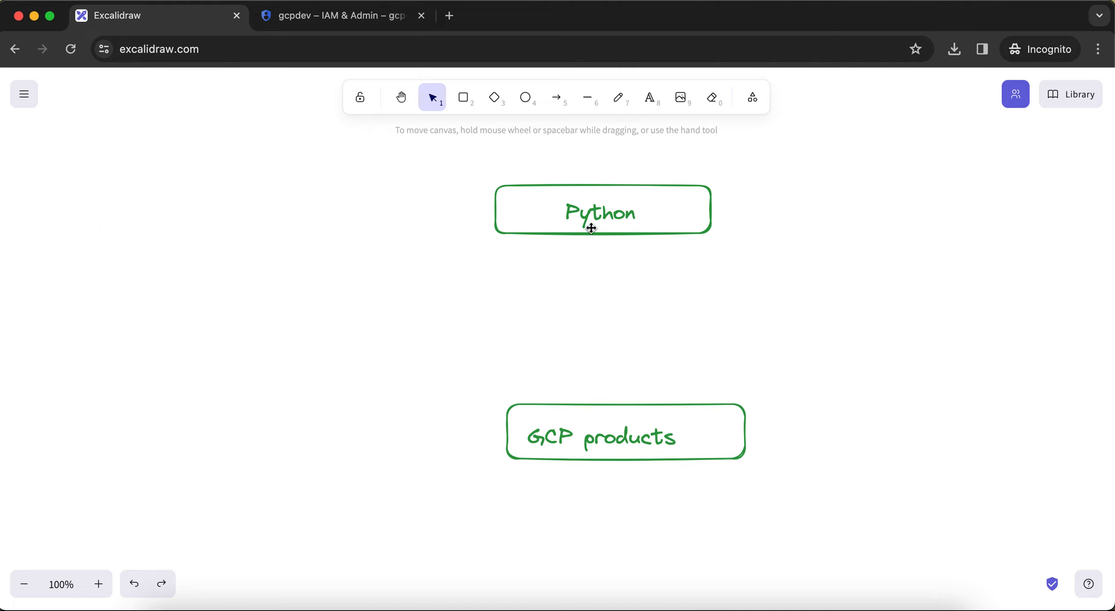
- Trace the path from the Python box down to the GCP products box with the laser pointer
click(753, 101)
click(718, 182)
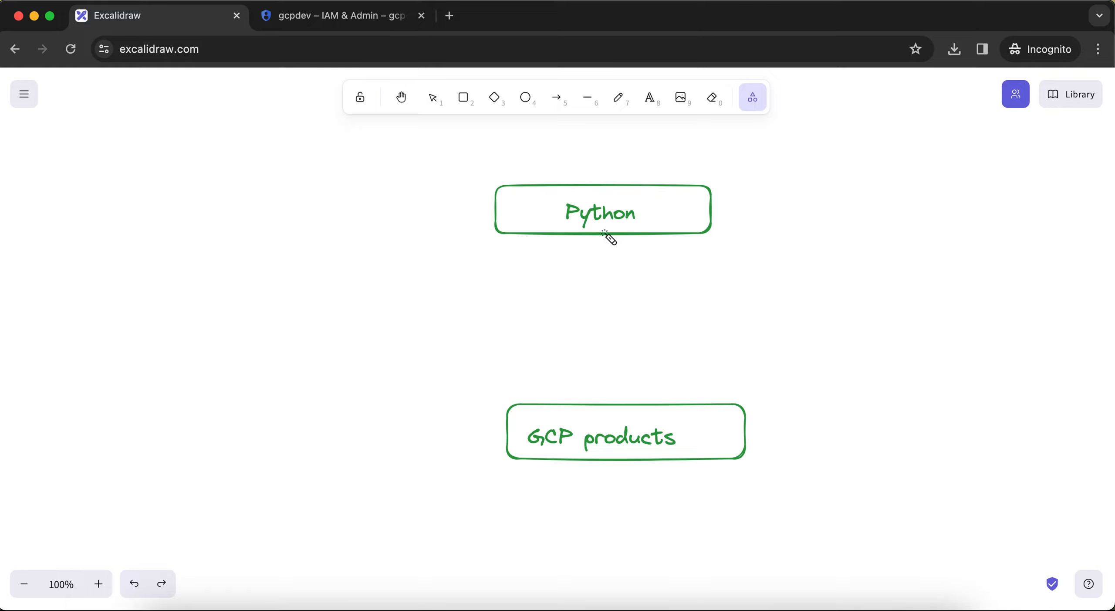
drag(599, 238, 618, 440)
click(495, 99)
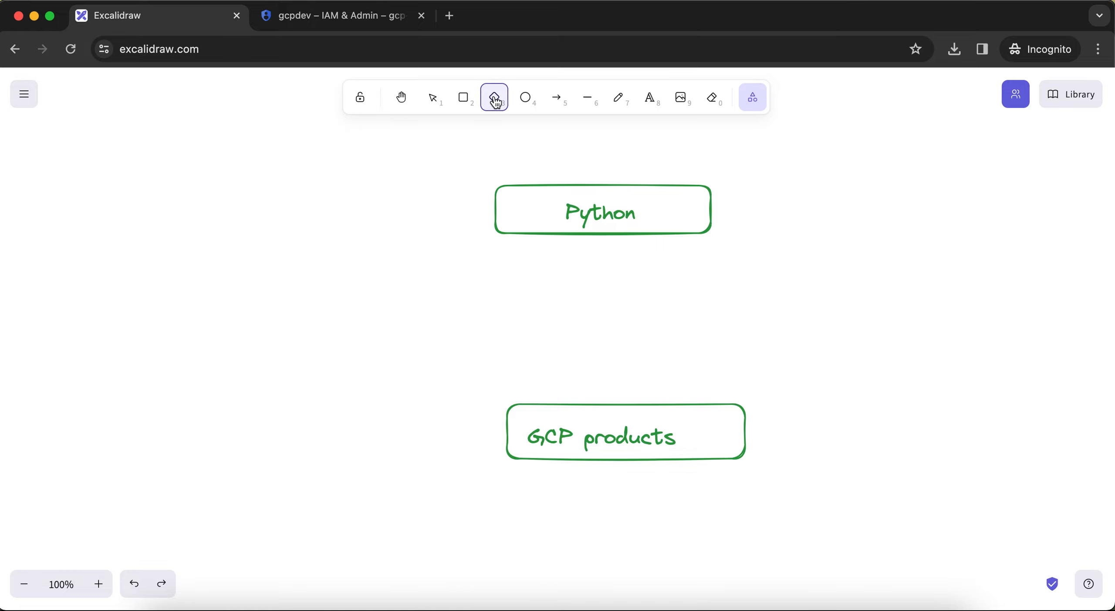
mouse_move(500, 296)
mouse_down()
mouse_move(578, 332)
mouse_move(697, 334)
mouse_move(651, 317)
mouse_move(568, 333)
mouse_up()
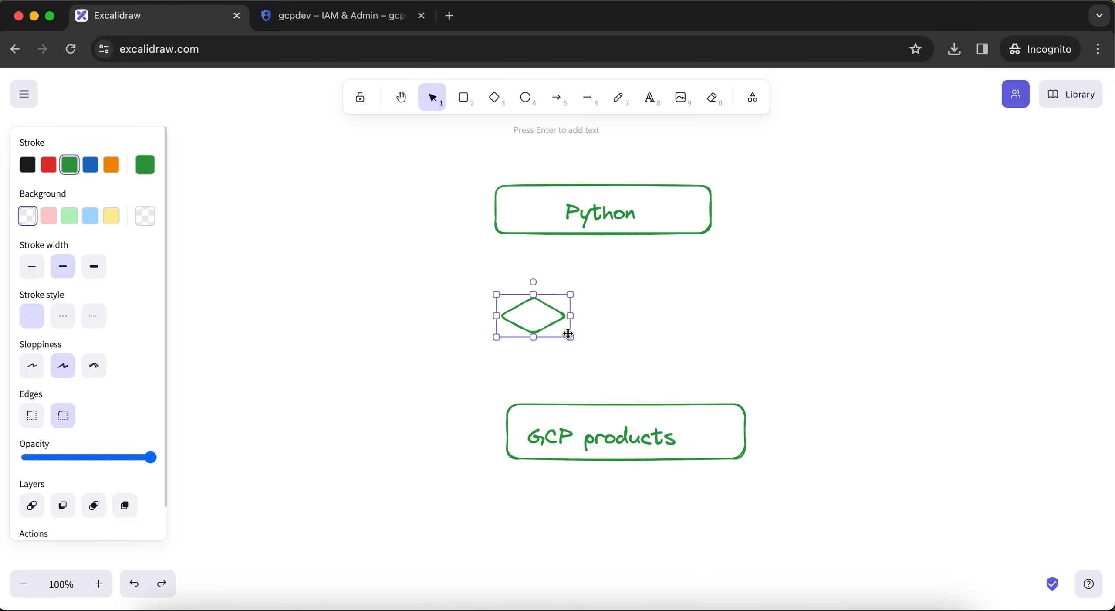
key(BackSpace)
- Draw a rectangle in the space between the Python and GCP products boxes
click(464, 99)
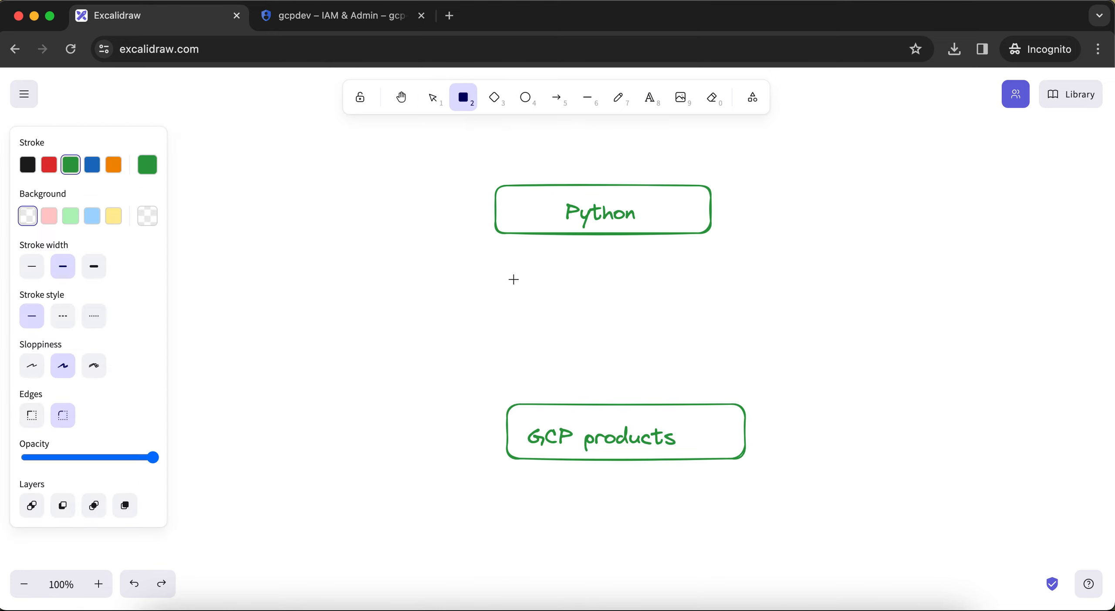